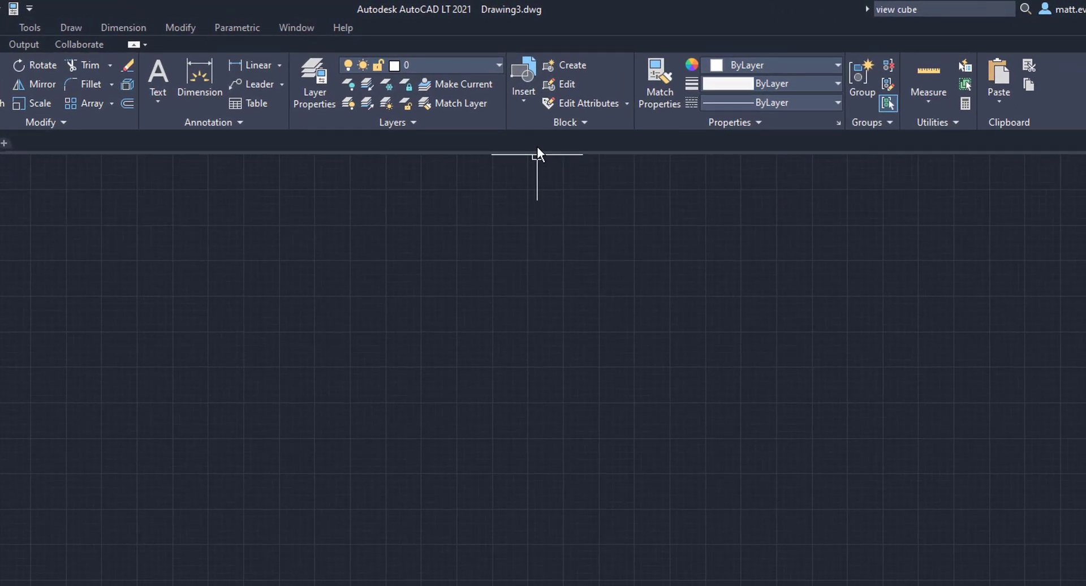
Insert a SQUARE block from the Insert gallery slightly left of and below the canvas centre.
{"action": "left_click", "coordinate": [531, 107]}
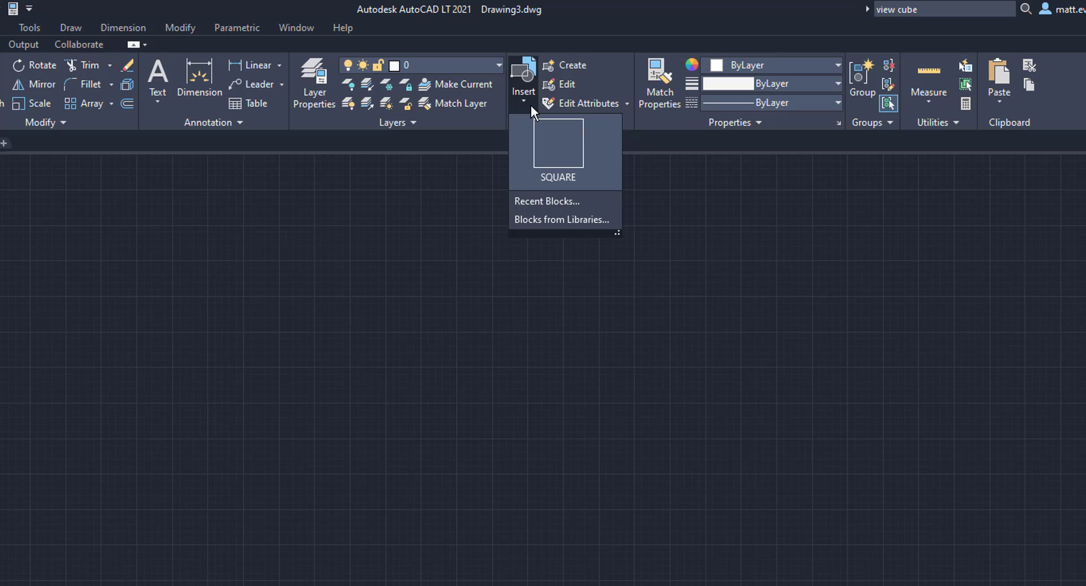
{"action": "left_click", "coordinate": [561, 154]}
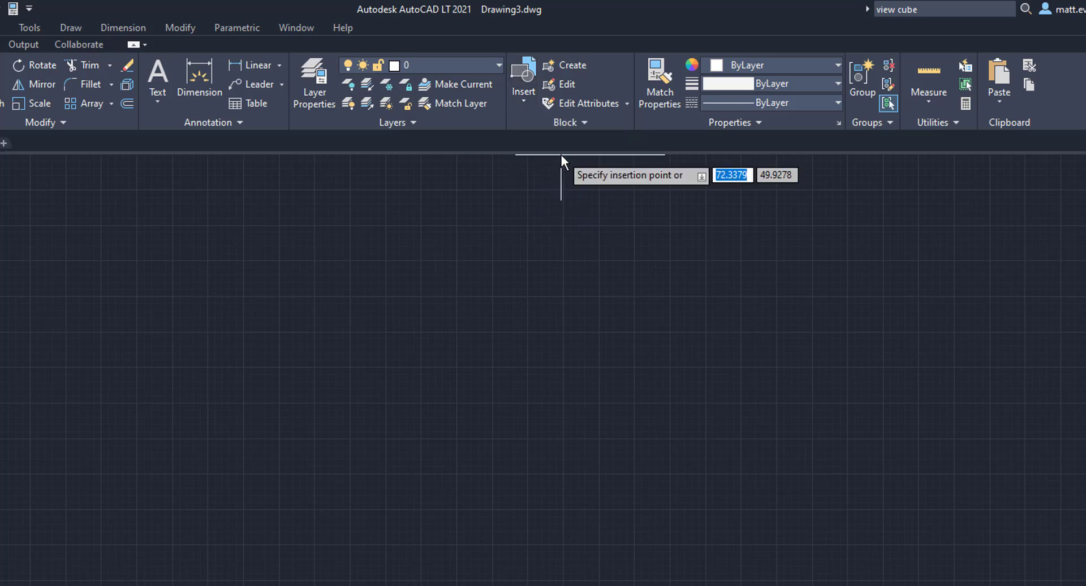
{"action": "left_click", "coordinate": [393, 494]}
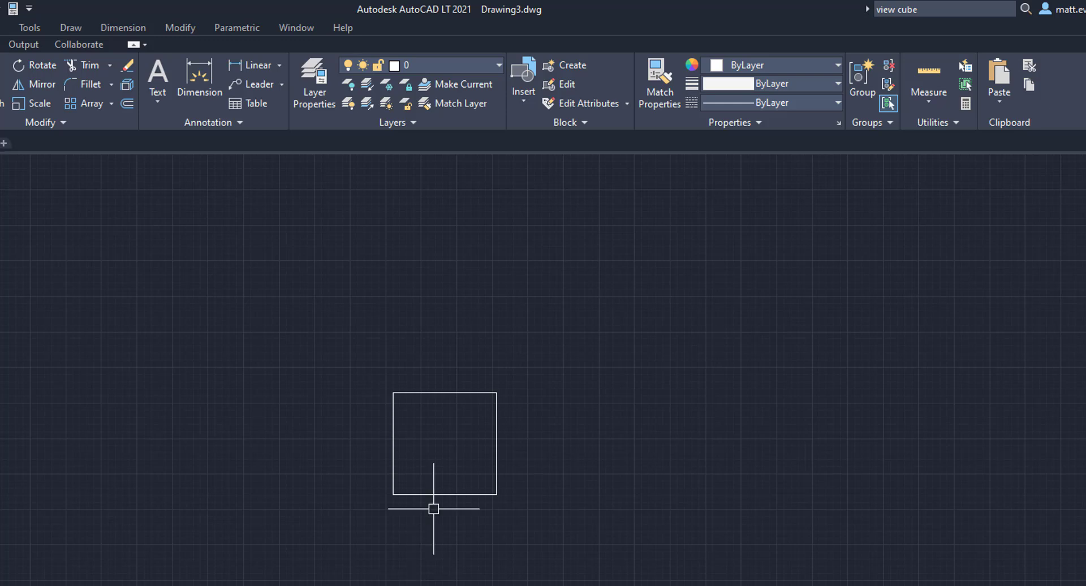
Choose SQUARE in the Edit Block Definition dialog to open it in the Block Editor.
{"action": "left_click", "coordinate": [562, 84]}
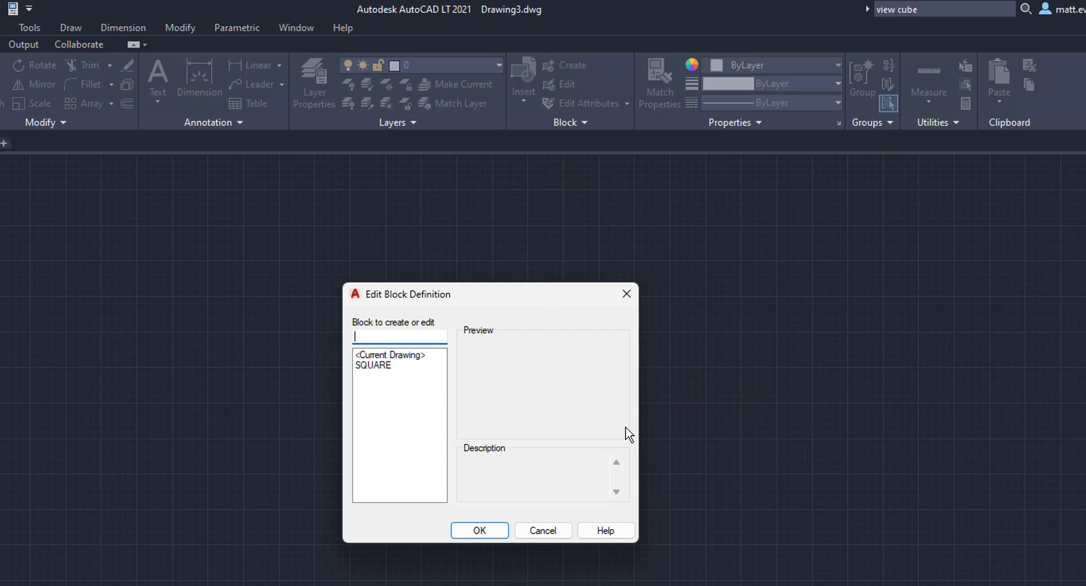
{"action": "left_click", "coordinate": [389, 366]}
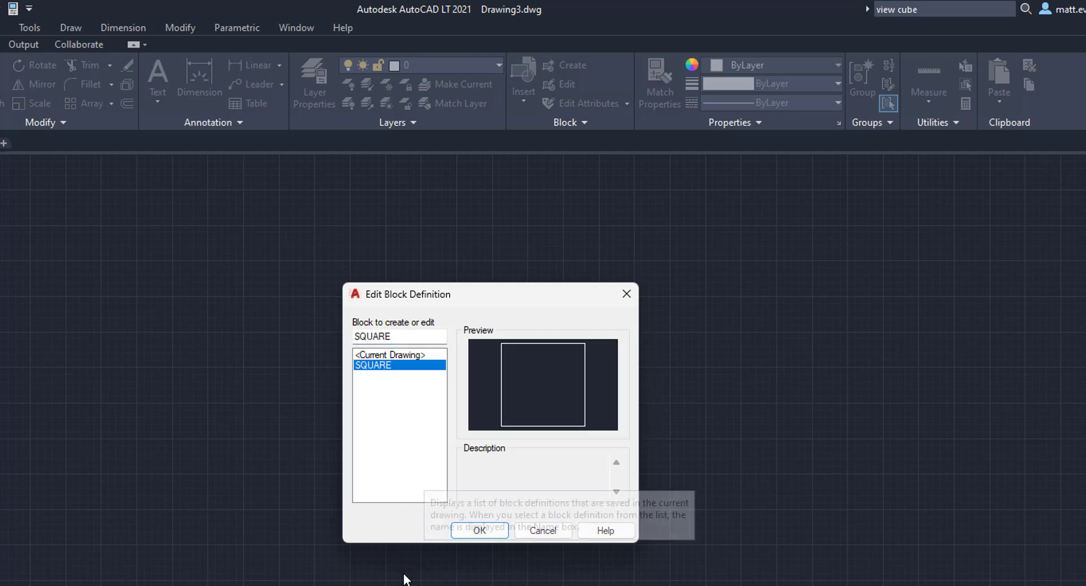
{"action": "left_click", "coordinate": [478, 531]}
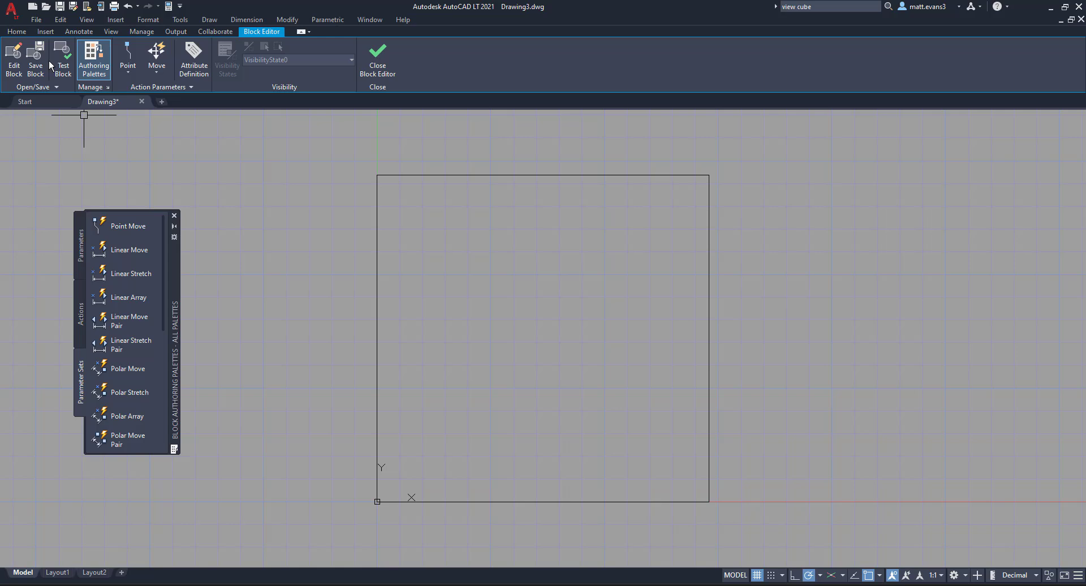
Draw lines from the square's lower-left corner to the top-edge midpoint to the lower-right corner.
{"action": "left_click", "coordinate": [44, 33]}
{"action": "left_click", "coordinate": [15, 34]}
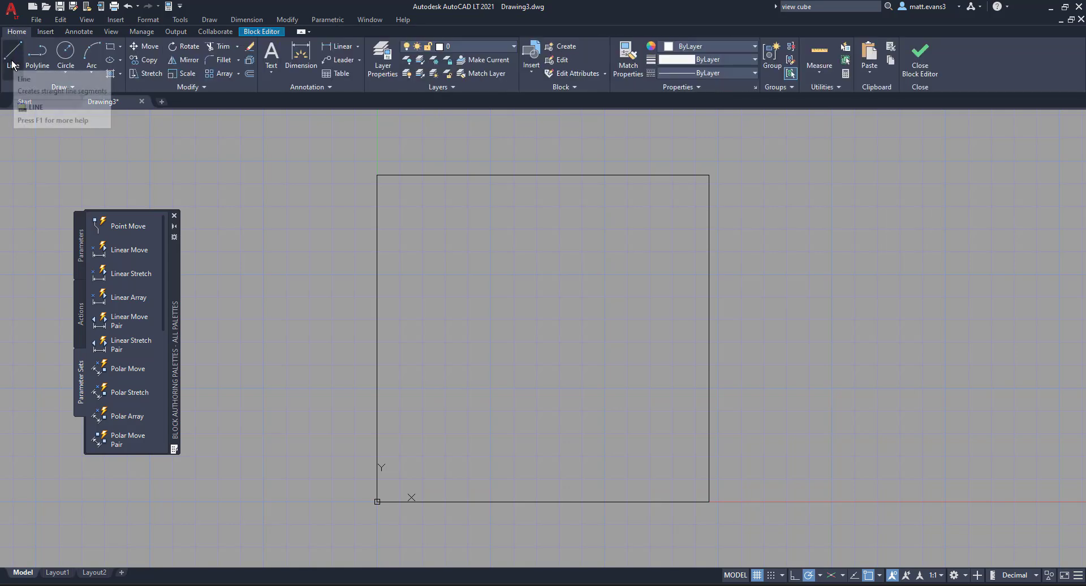
{"action": "left_click", "coordinate": [12, 59]}
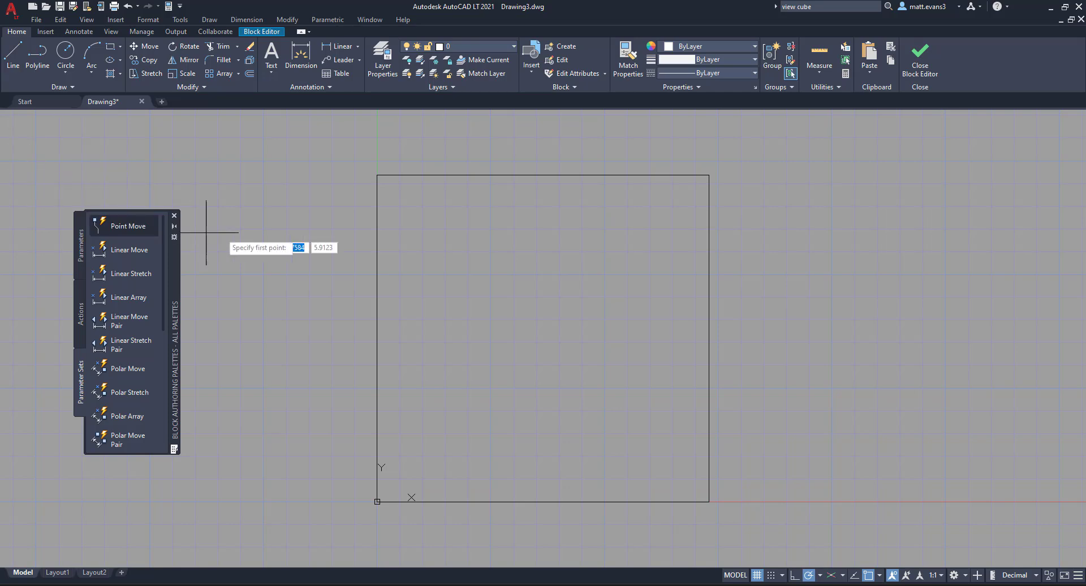
{"action": "left_click", "coordinate": [260, 32]}
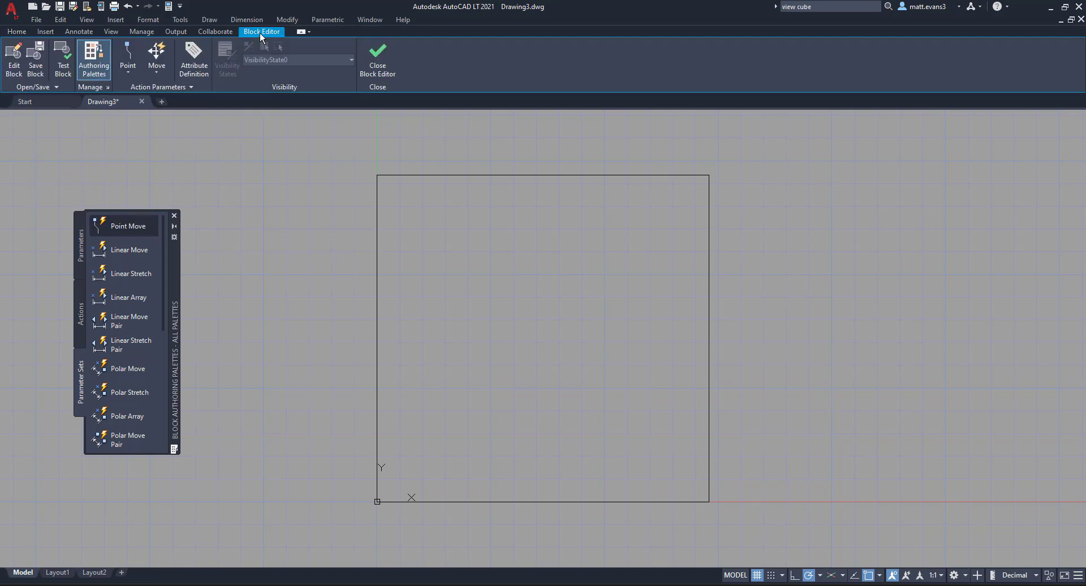
{"action": "left_click", "coordinate": [17, 32]}
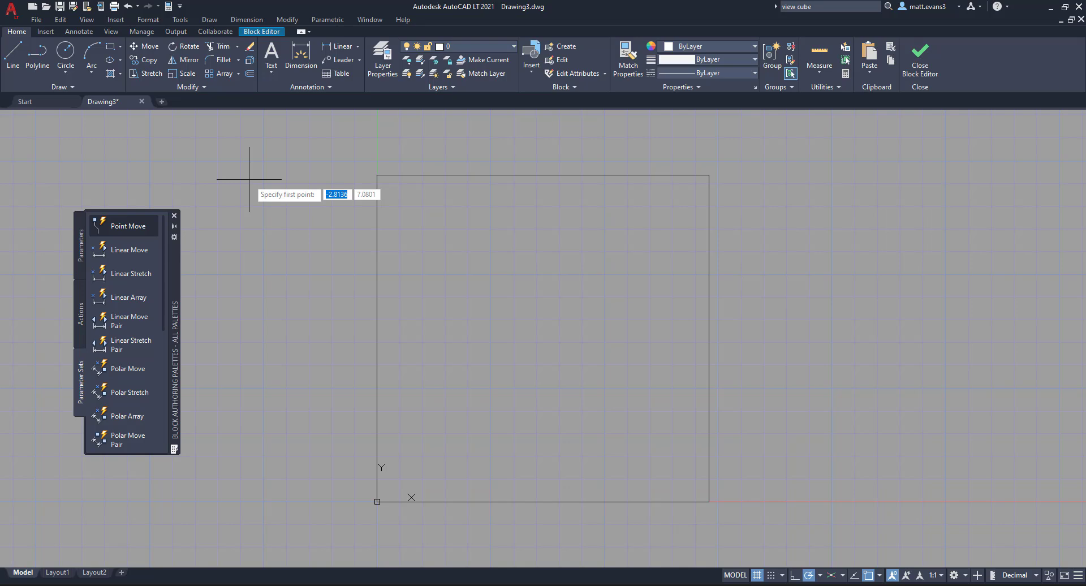
{"action": "left_click", "coordinate": [377, 501]}
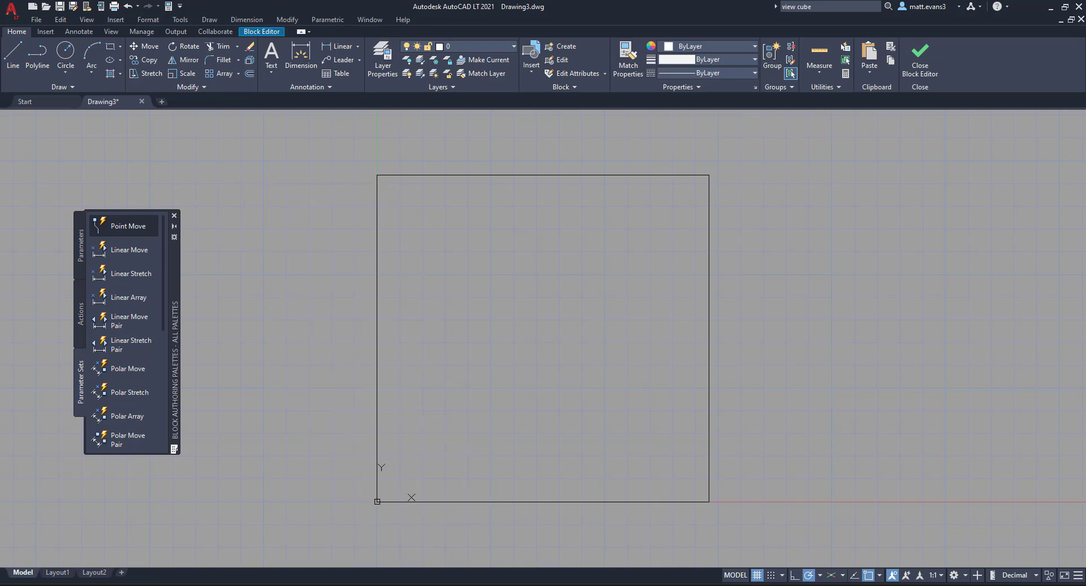
{"action": "left_click", "coordinate": [543, 175]}
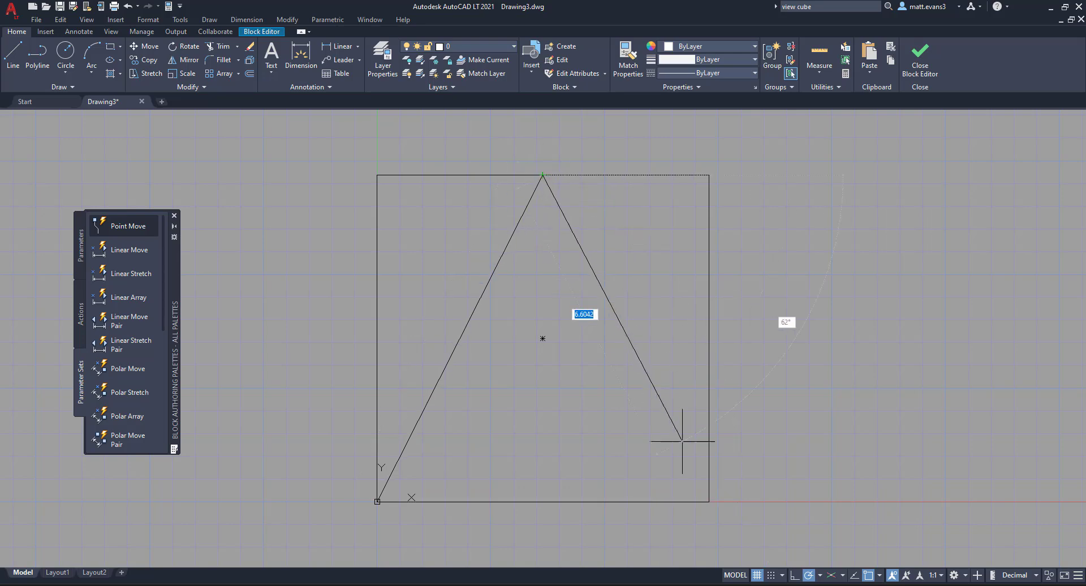
{"action": "left_click", "coordinate": [709, 502]}
{"action": "key", "text": "Escape"}
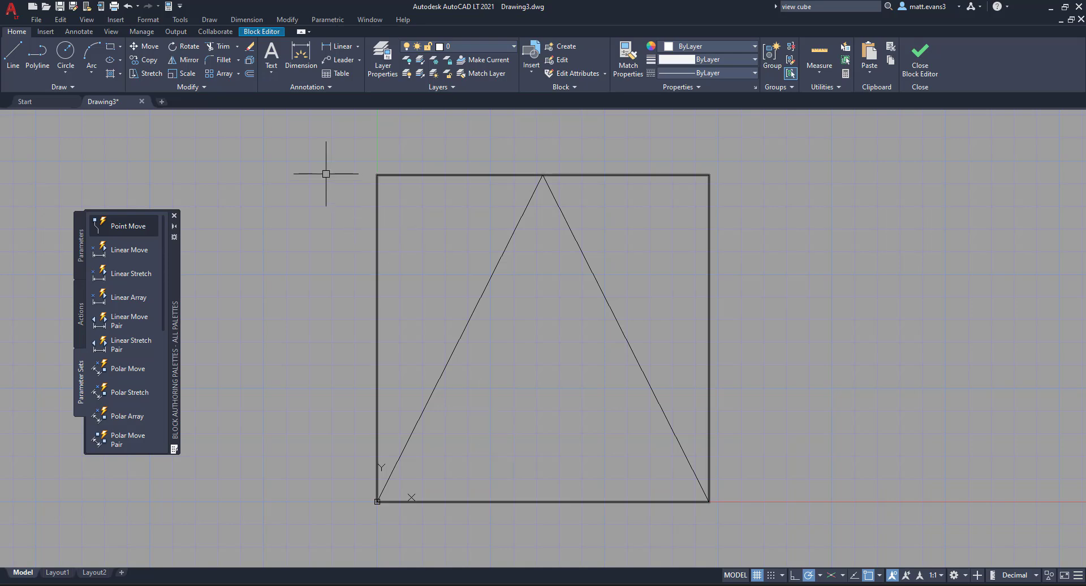
Trim away the square's left edge, right edge and both halves of the top edge.
{"action": "left_click", "coordinate": [222, 47]}
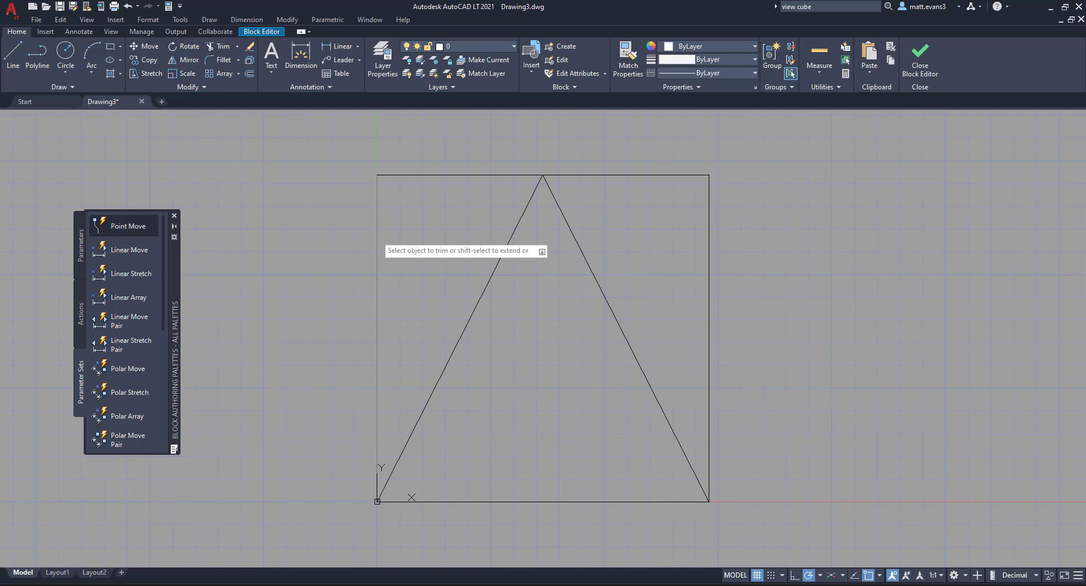
{"action": "left_click", "coordinate": [377, 215]}
{"action": "left_click", "coordinate": [396, 174]}
{"action": "left_click", "coordinate": [603, 176]}
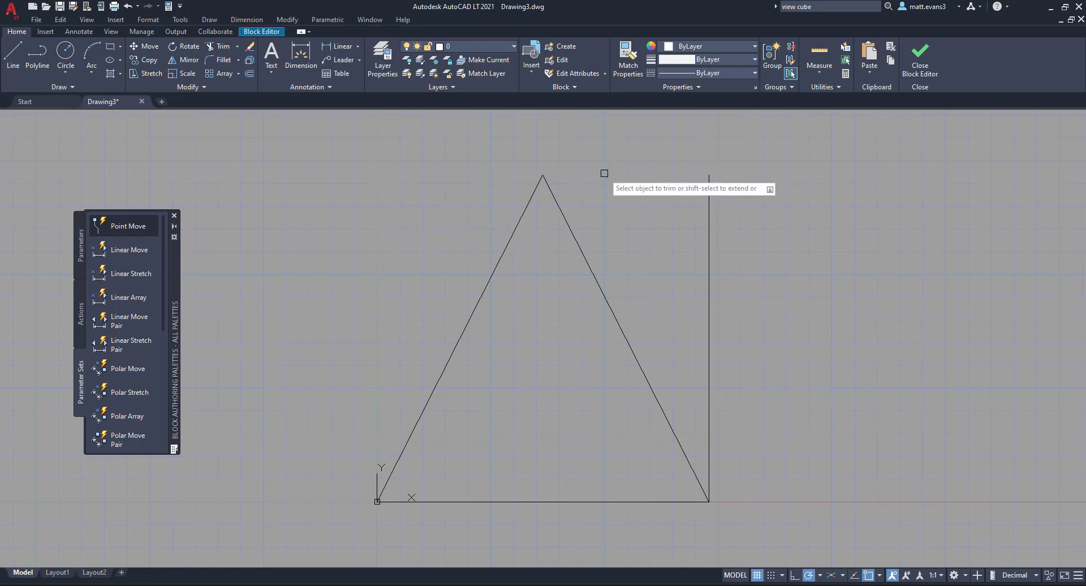
{"action": "left_click", "coordinate": [708, 238]}
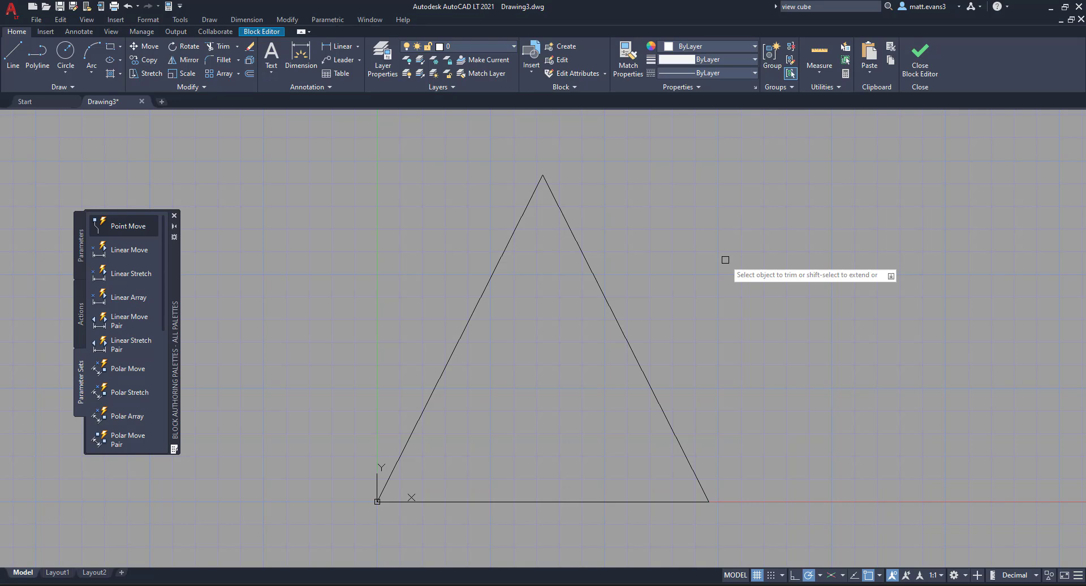
{"action": "key", "text": "Escape"}
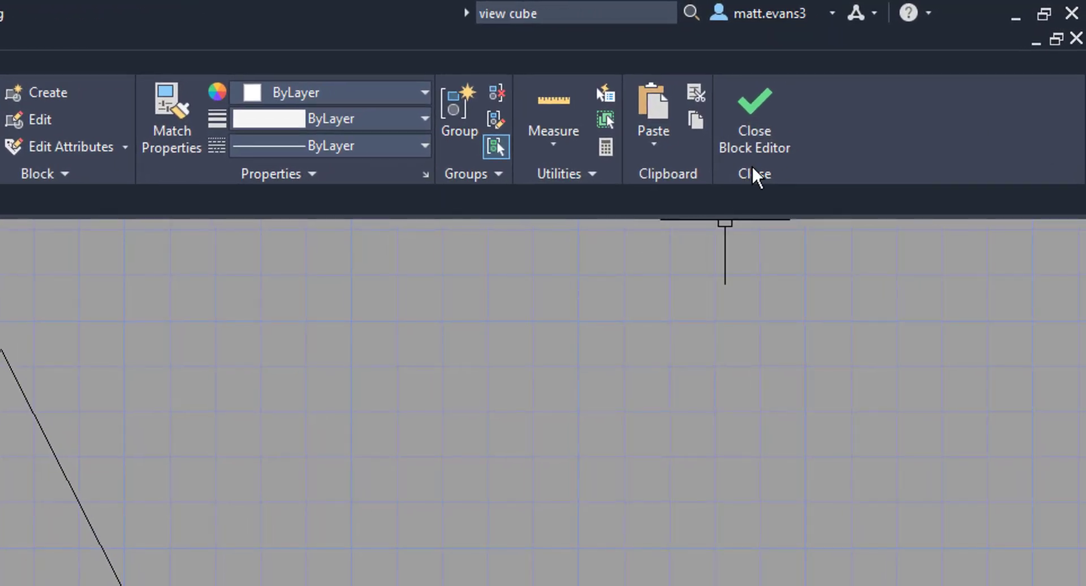
Close the Block Editor, saving the triangle geometry into the SQUARE block.
{"action": "left_click", "coordinate": [758, 141]}
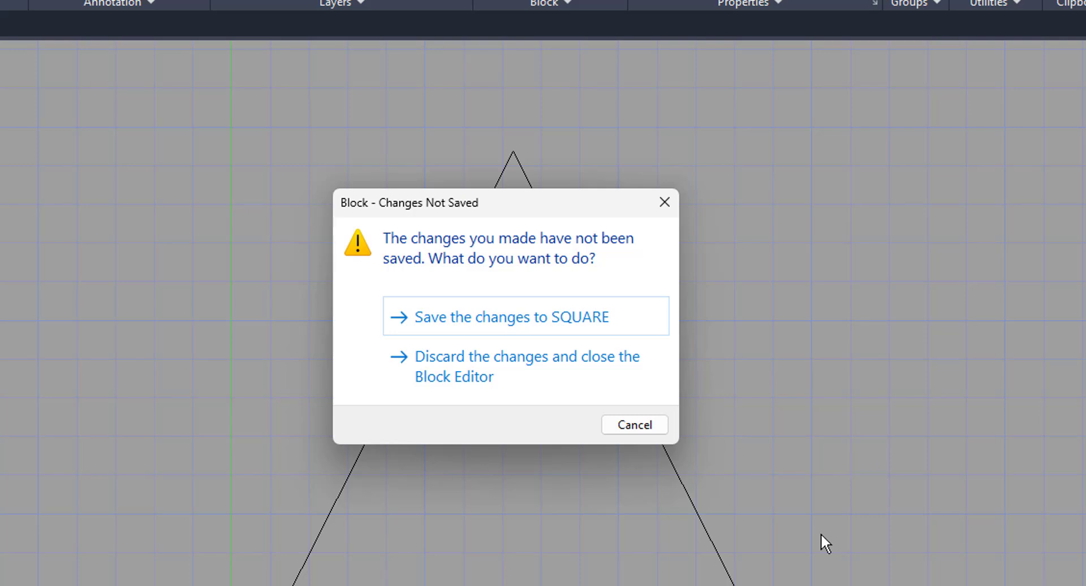
{"action": "left_click", "coordinate": [508, 320]}
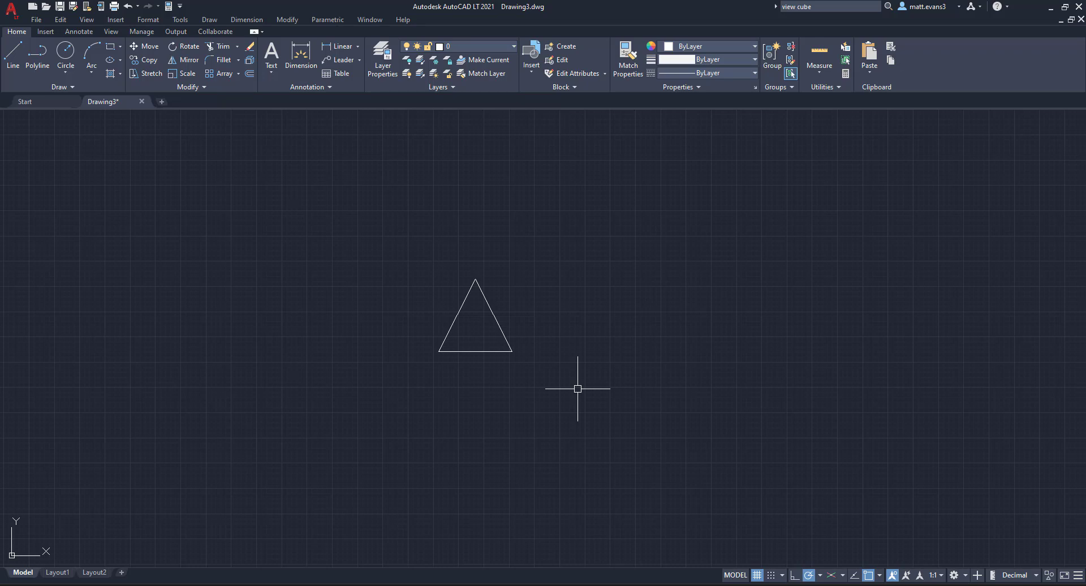
Insert another SQUARE block above and to the right of the first triangle.
{"action": "left_click", "coordinate": [531, 59]}
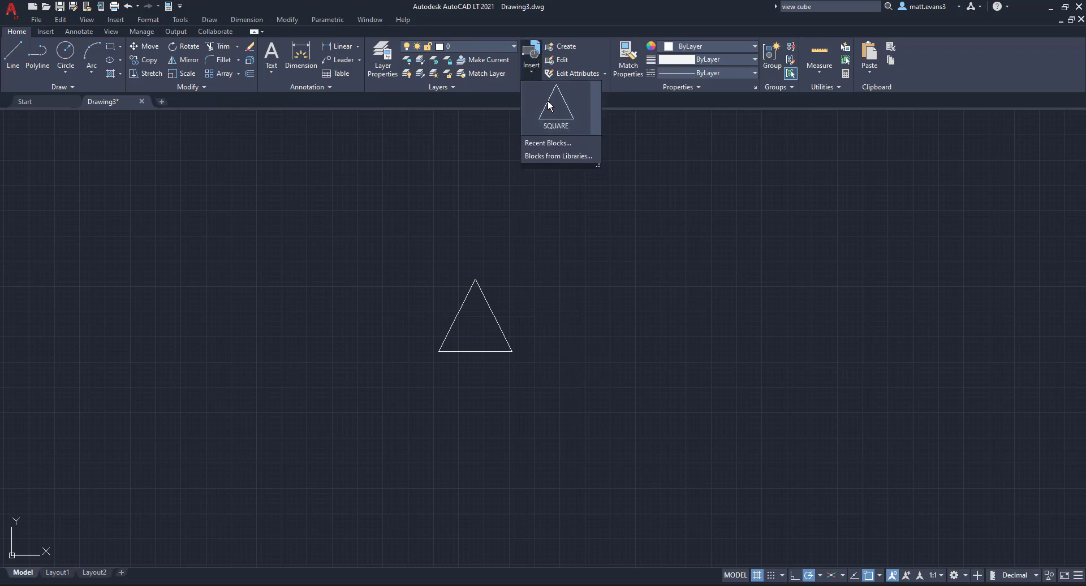
{"action": "left_click", "coordinate": [544, 102]}
{"action": "left_click", "coordinate": [588, 304]}
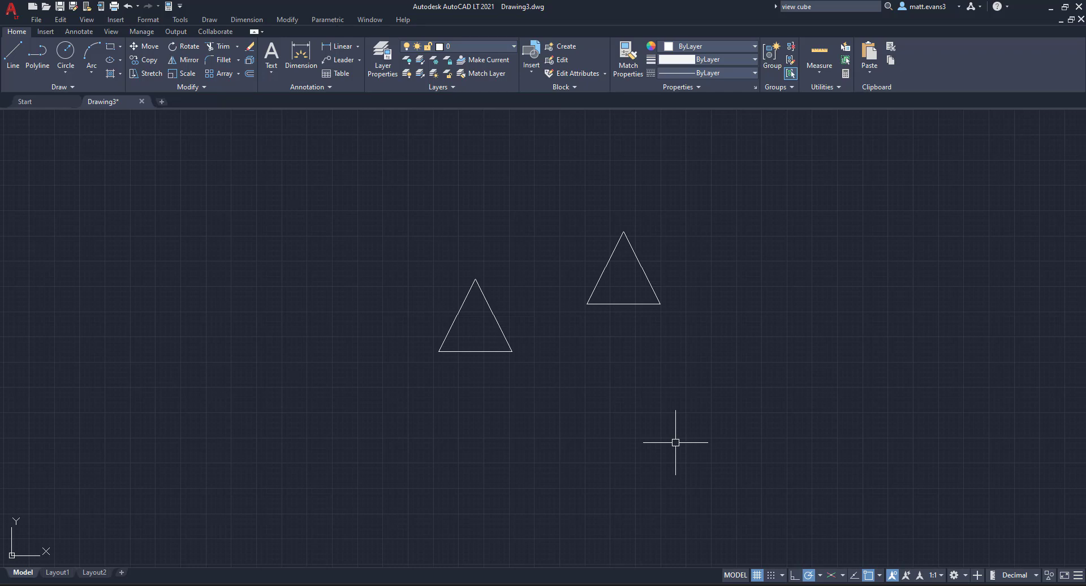
Run RENAME and select the SQUARE block under Blocks for renaming.
{"action": "type", "text": "RENAME"}
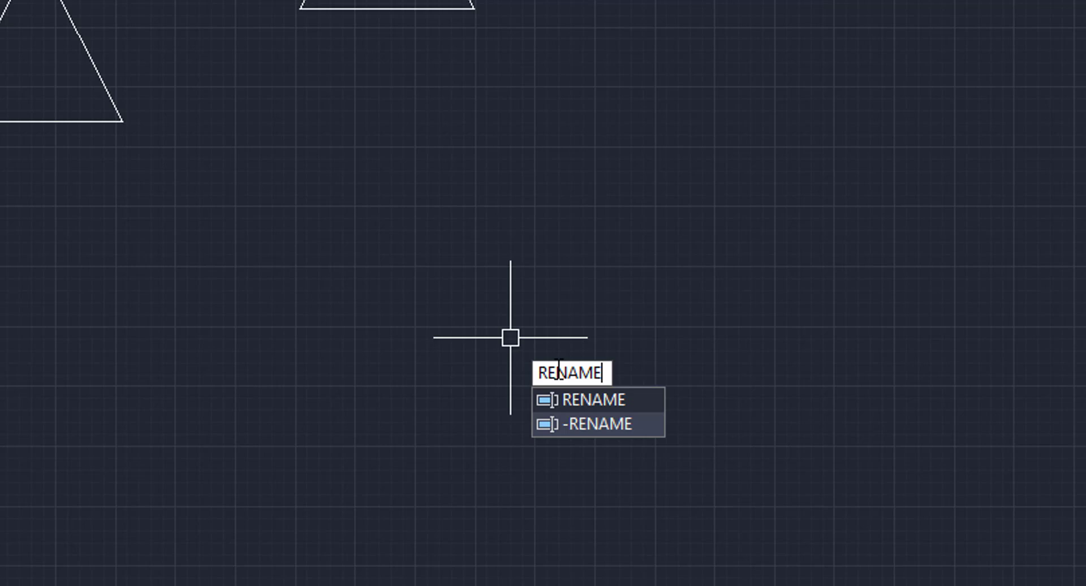
{"action": "key", "text": "Return"}
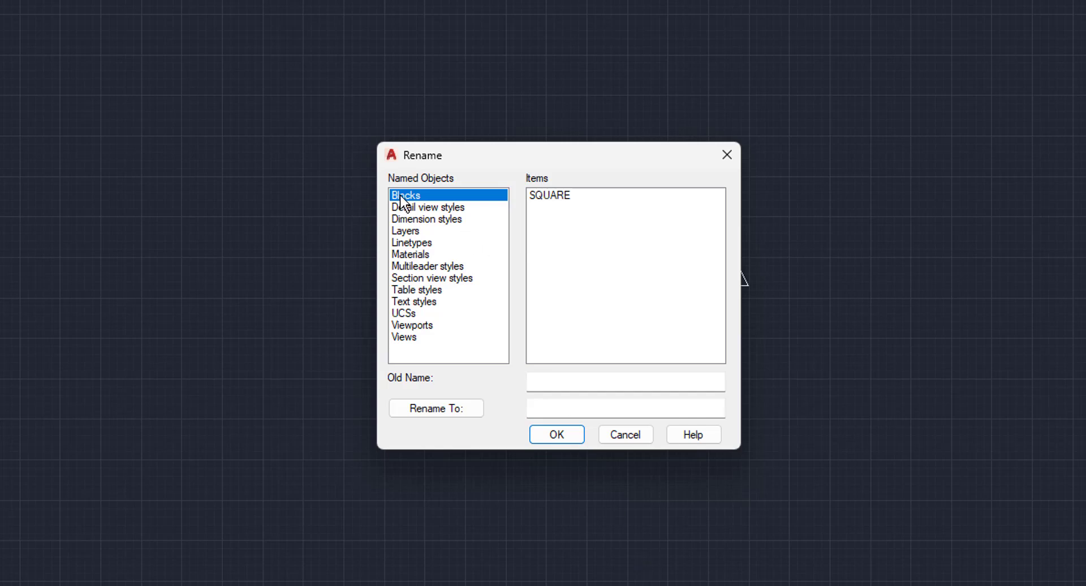
{"action": "left_click", "coordinate": [559, 195]}
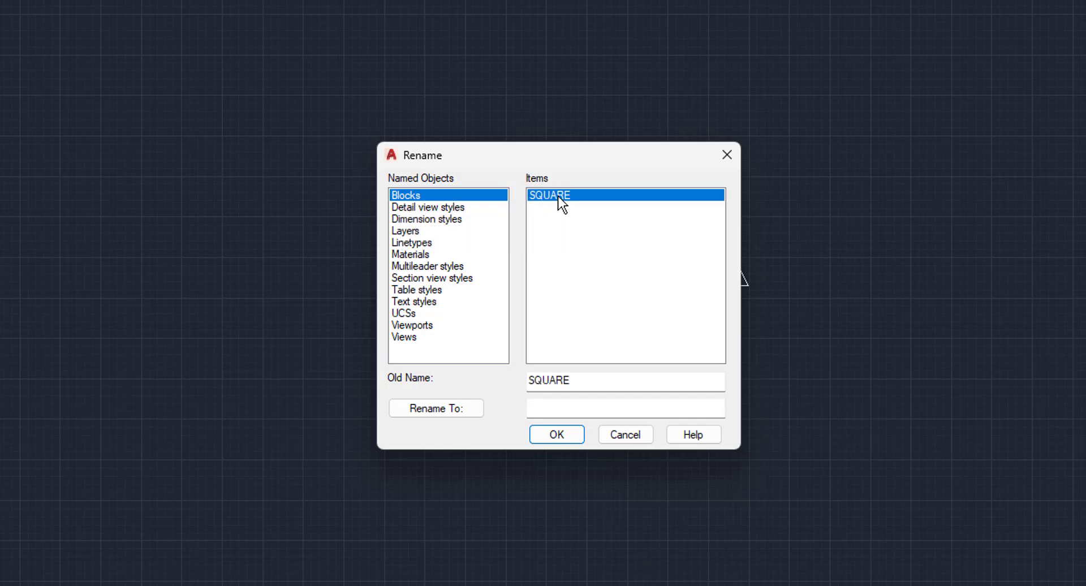
{"action": "left_click", "coordinate": [558, 408]}
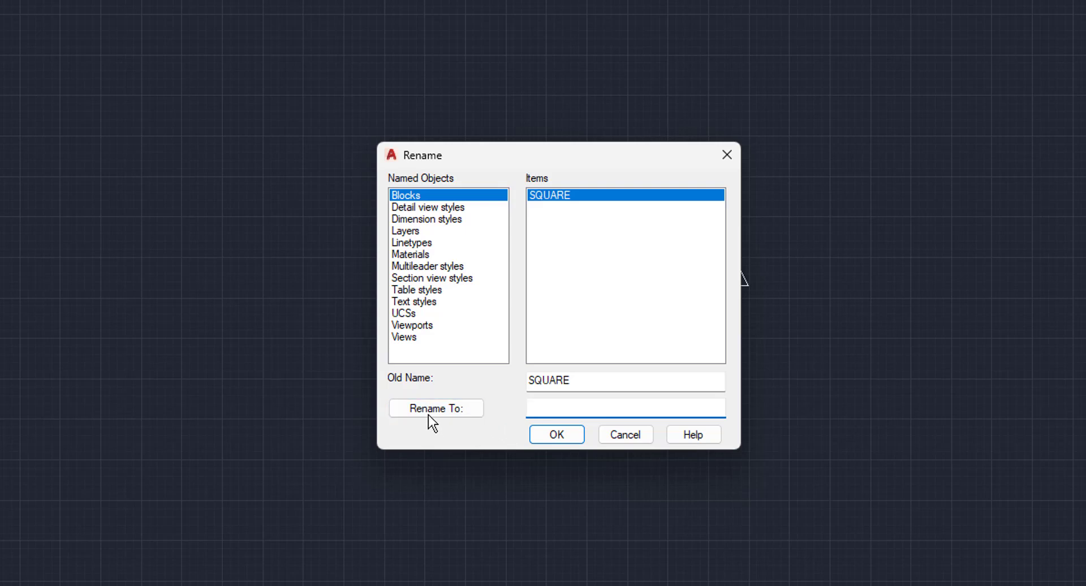
Enter TRIANGLE as the new block name and apply the rename.
{"action": "type", "text": "TRI"}
{"action": "type", "text": "NGLE"}
{"action": "left_click", "coordinate": [557, 434]}
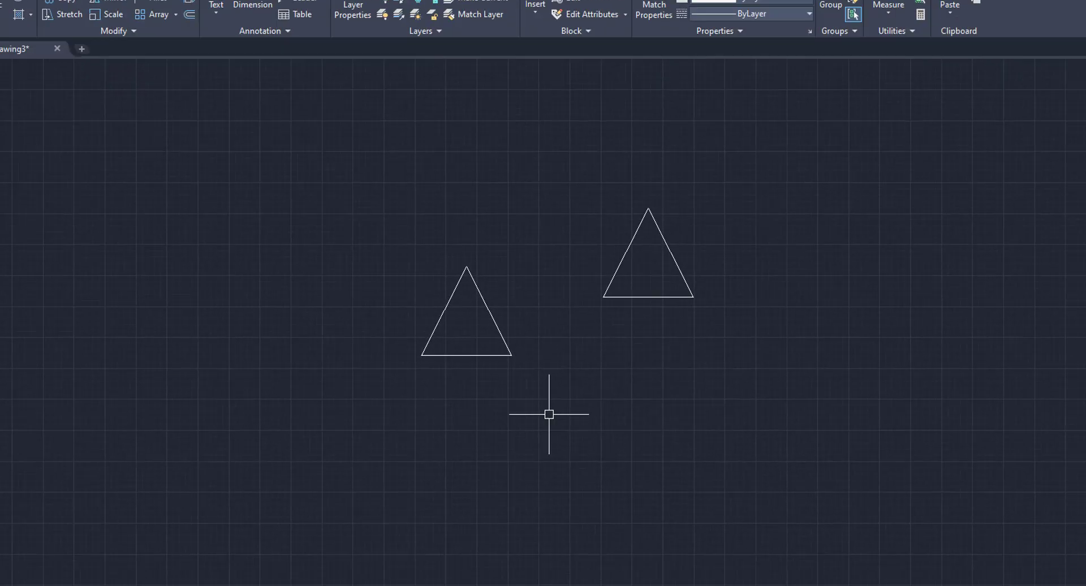
Insert two TRIANGLE blocks, one below the existing pair and one to their right.
{"action": "left_click", "coordinate": [532, 67]}
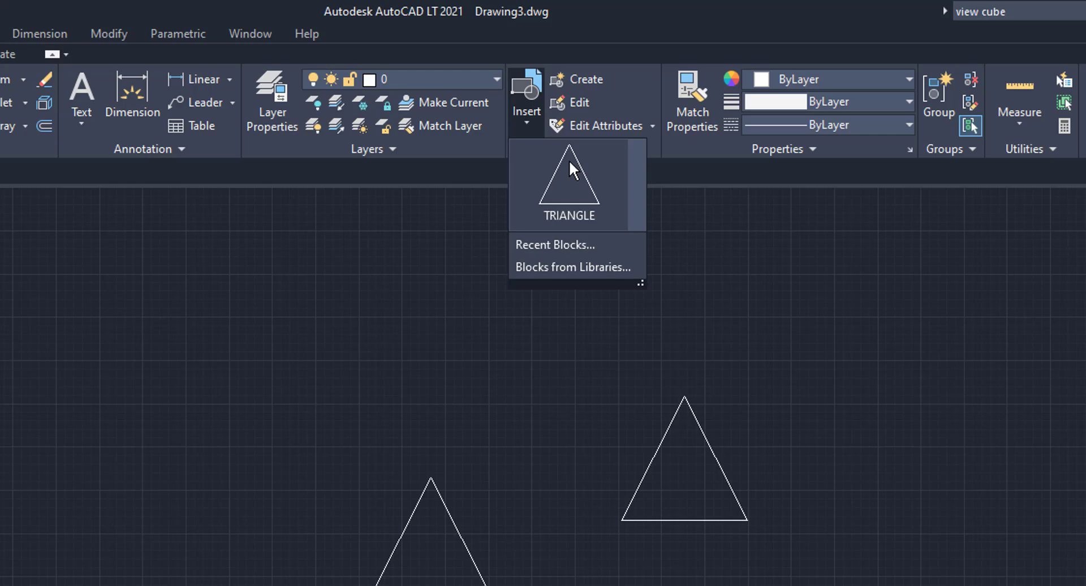
{"action": "left_click", "coordinate": [609, 191]}
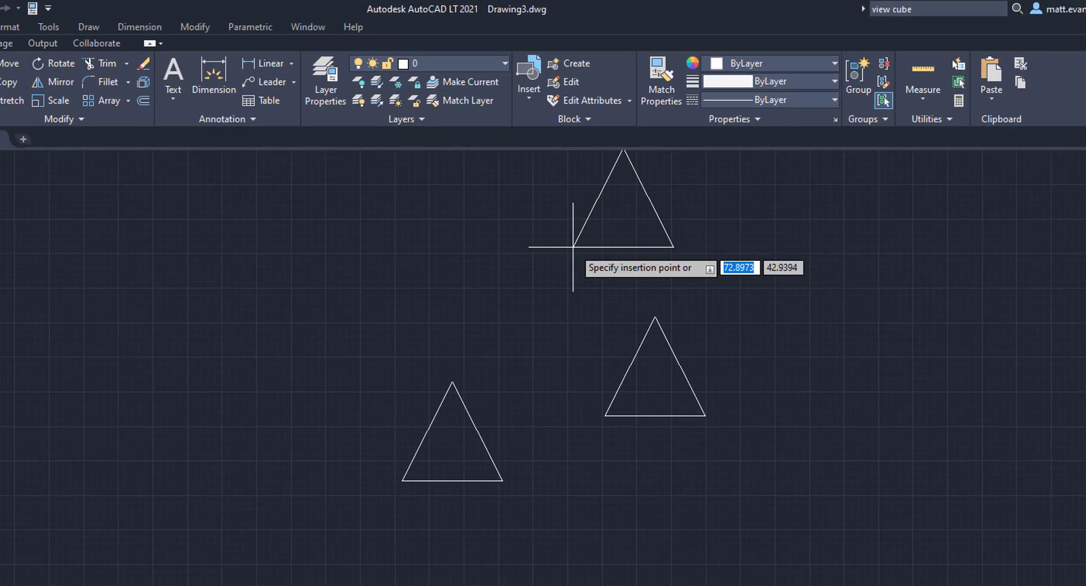
{"action": "left_click", "coordinate": [520, 468]}
{"action": "left_click", "coordinate": [531, 65]}
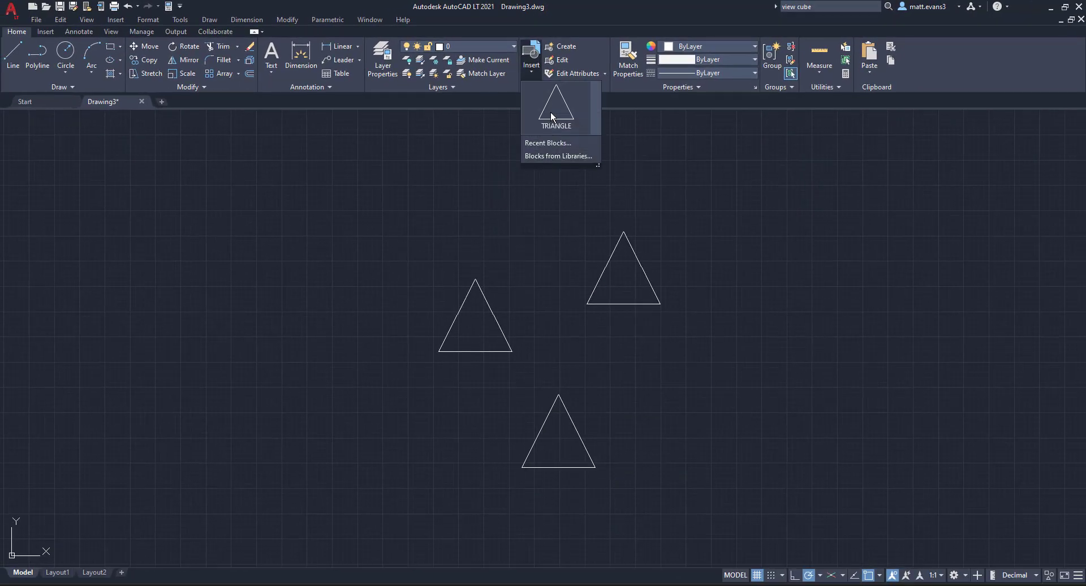
{"action": "left_click", "coordinate": [551, 111]}
{"action": "left_click", "coordinate": [738, 406]}
{"action": "left_click", "coordinate": [532, 66]}
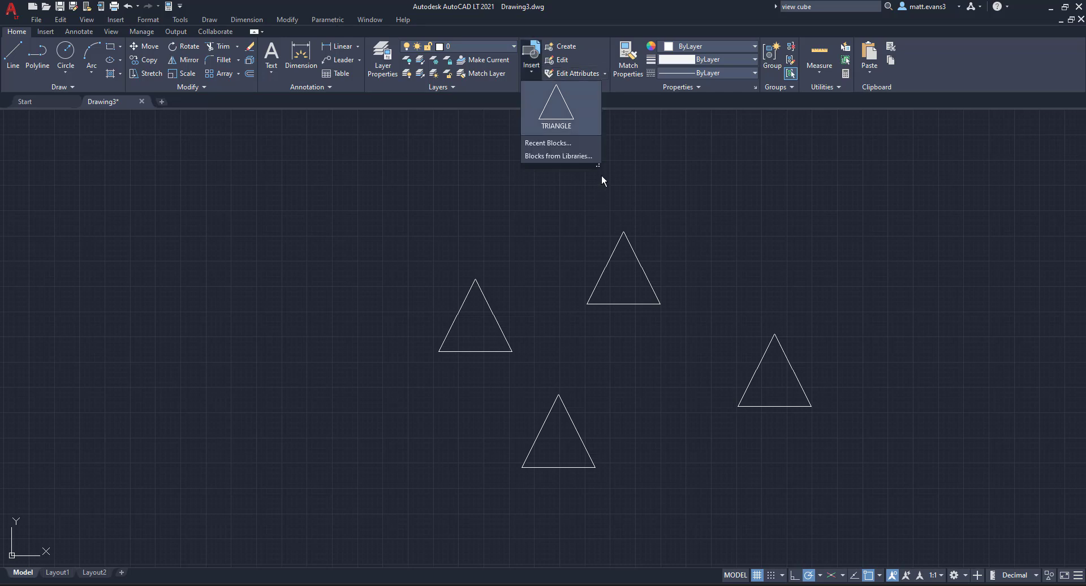
{"action": "left_click_drag", "start_coordinate": [597, 165], "coordinate": [675, 220]}
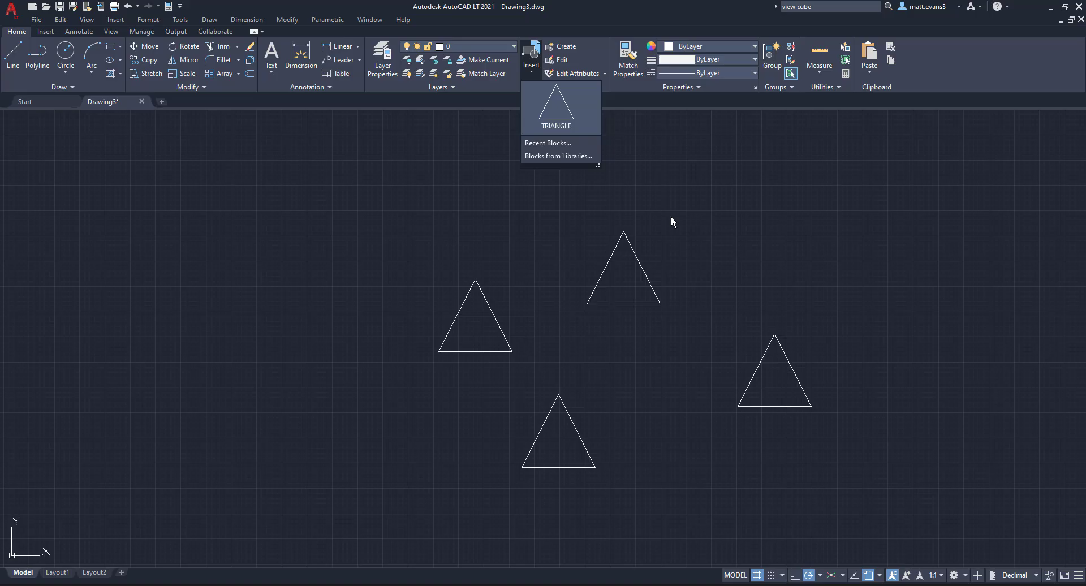